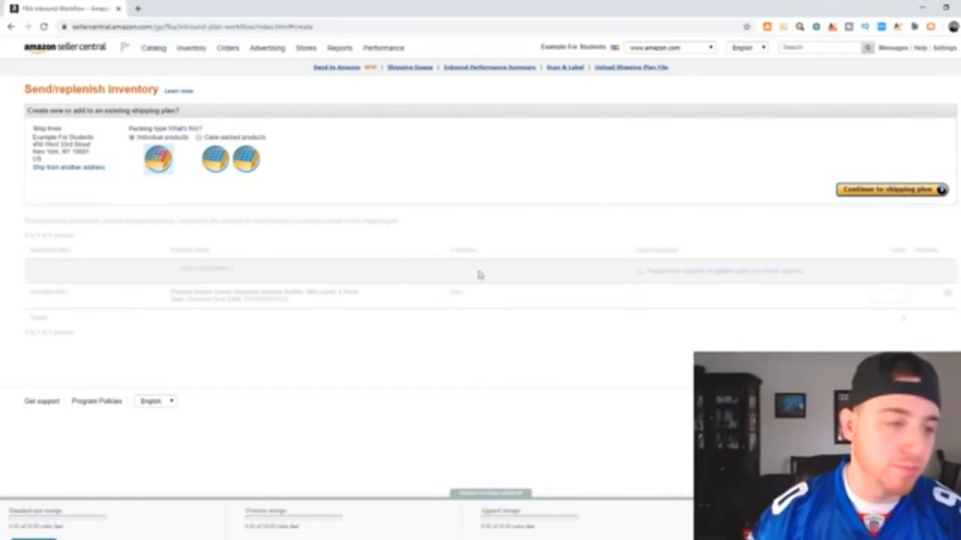
Step: Open the alternative ship-from address options and examine the name, address and city fields of the new address form
click(61, 169)
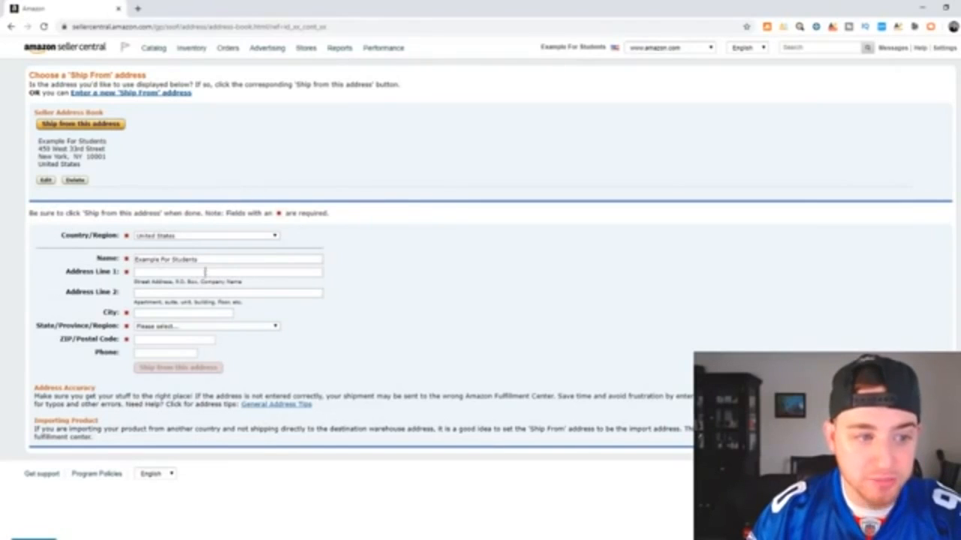
drag(209, 261, 133, 271)
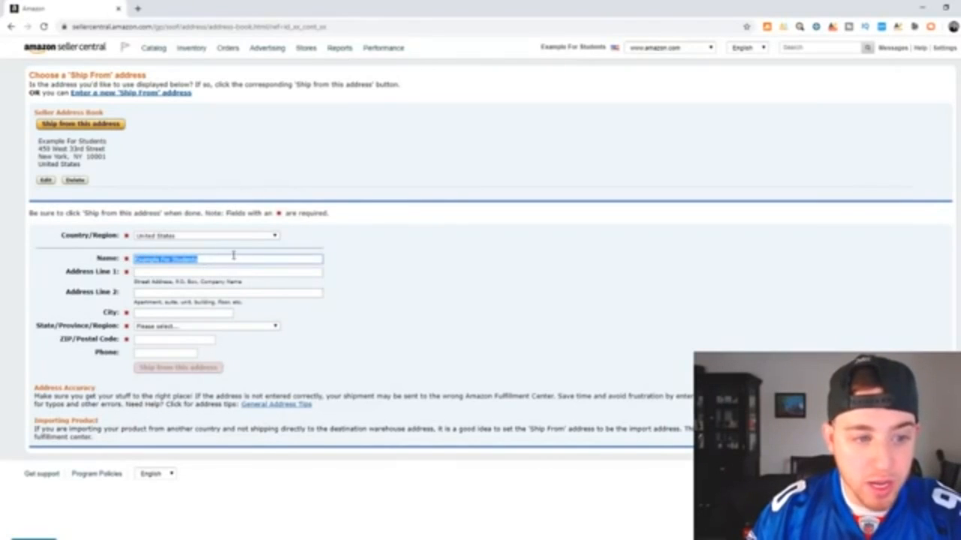
click(235, 260)
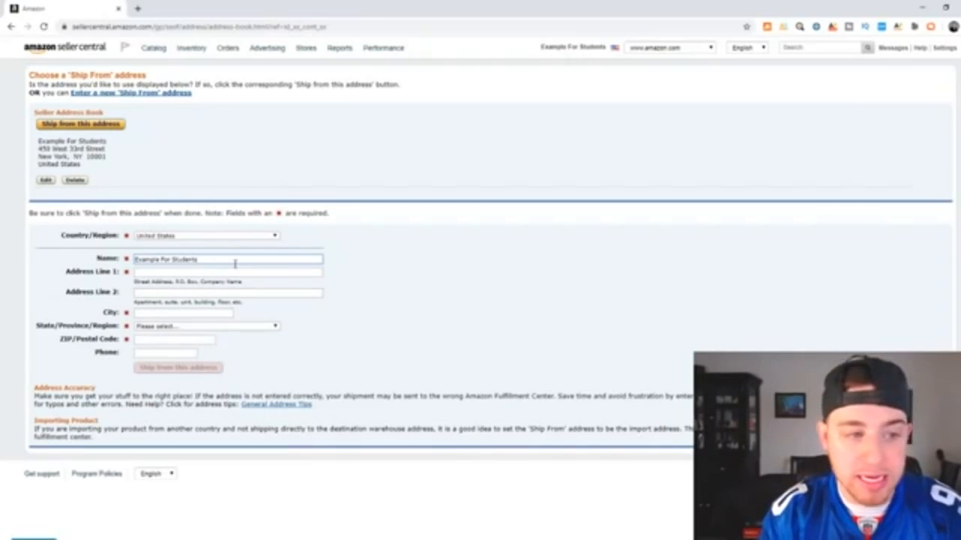
drag(215, 262, 100, 252)
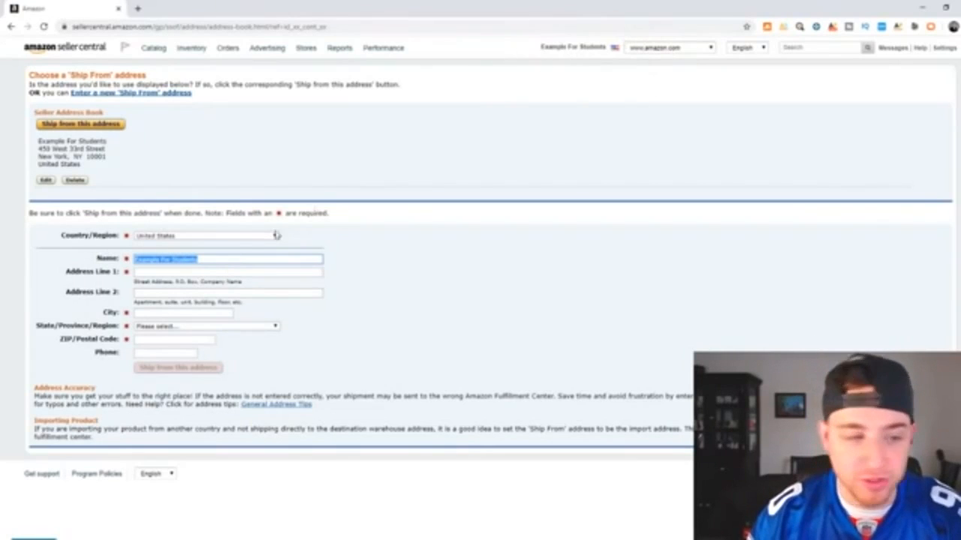
click(440, 293)
click(239, 259)
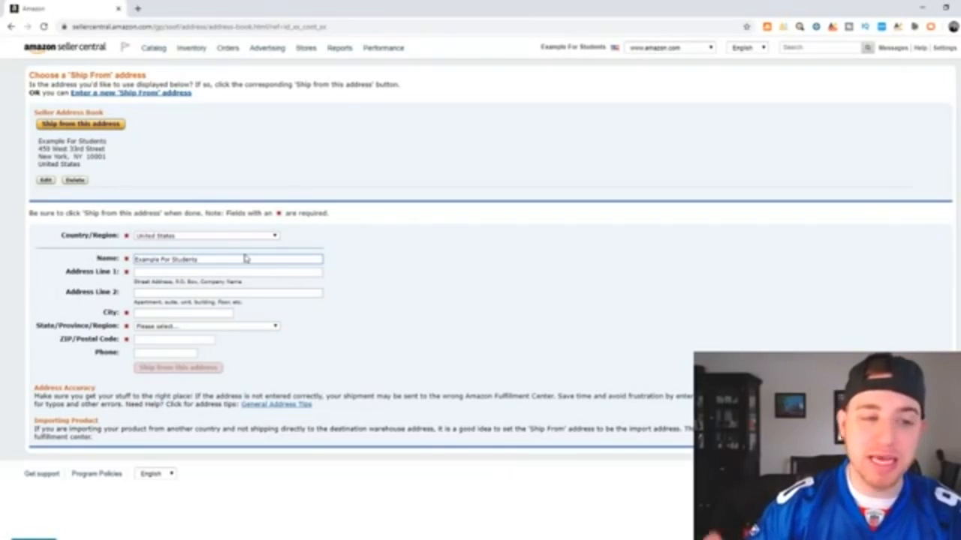
click(147, 274)
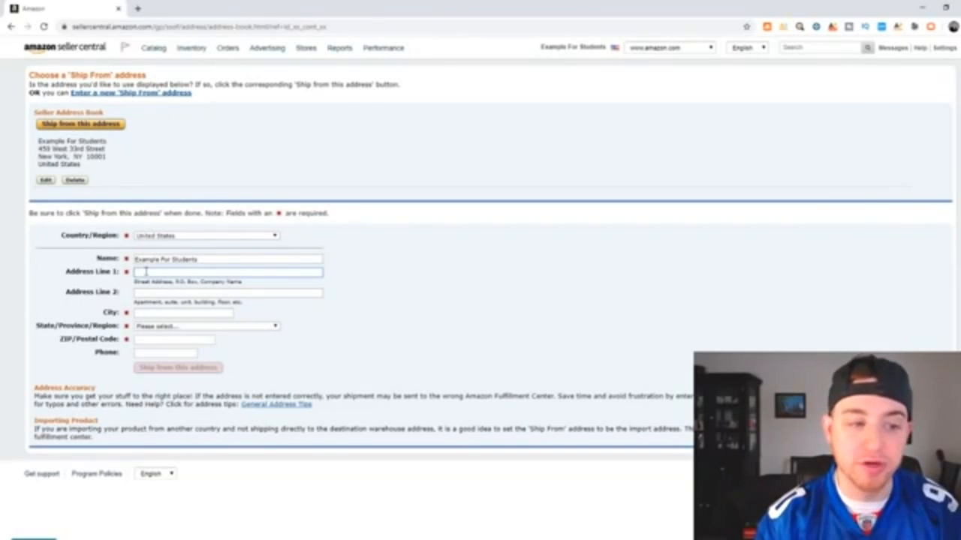
click(140, 312)
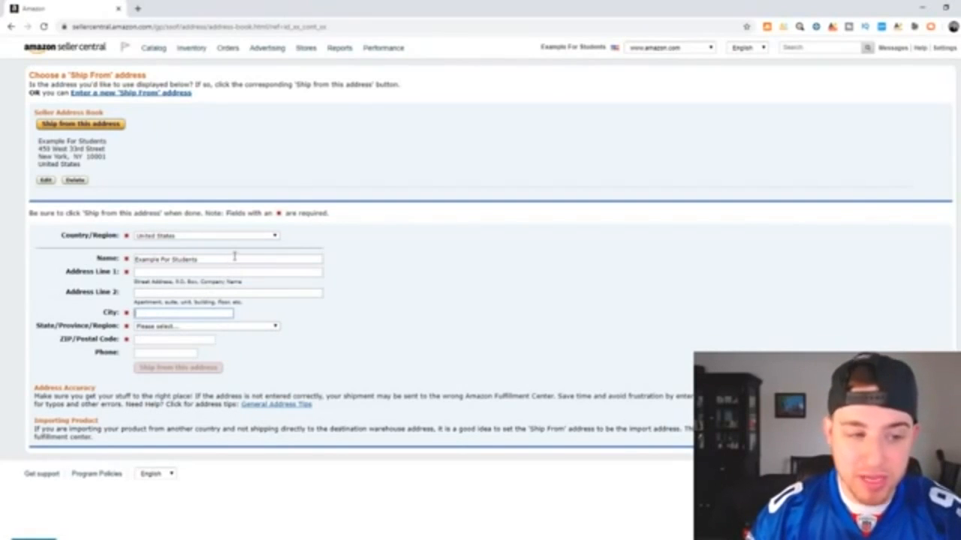
drag(235, 258, 135, 259)
click(207, 258)
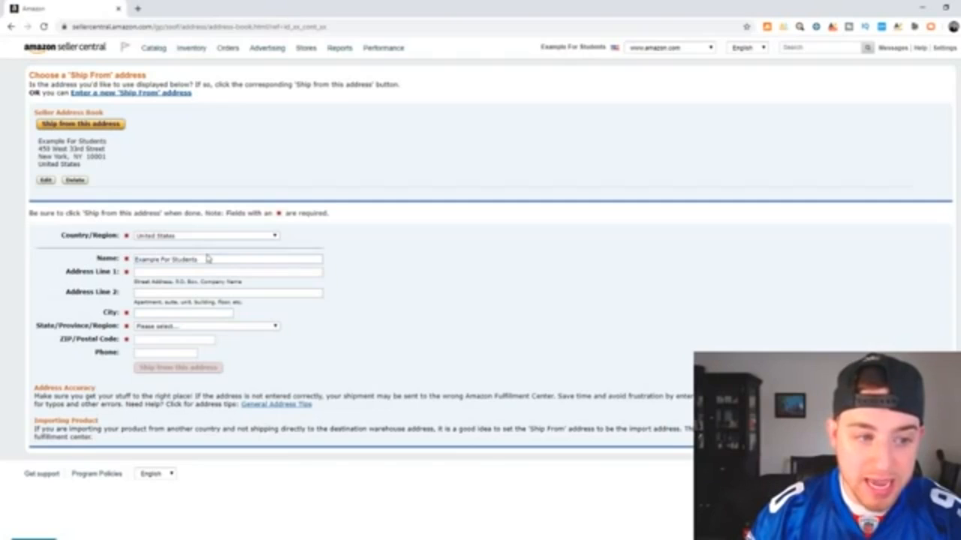
drag(208, 258, 135, 259)
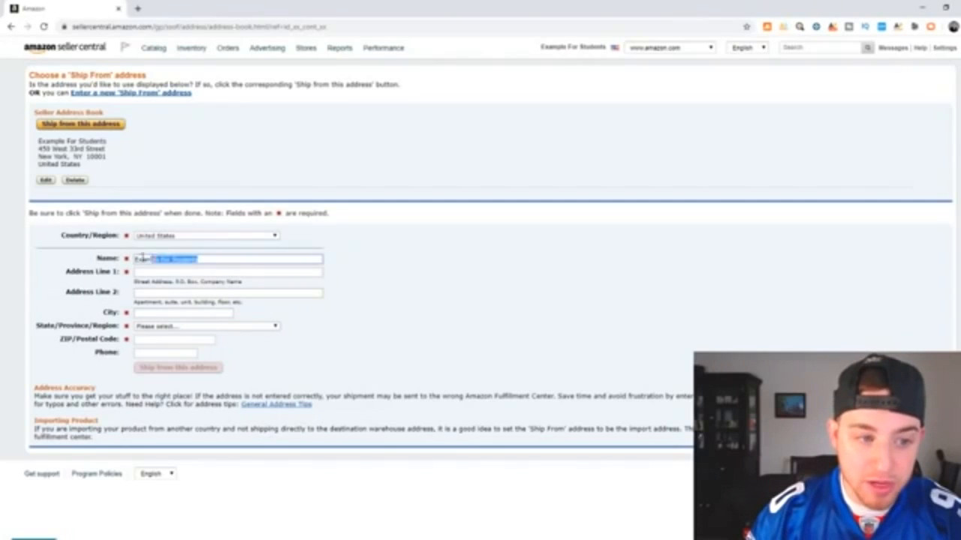
click(225, 258)
click(184, 272)
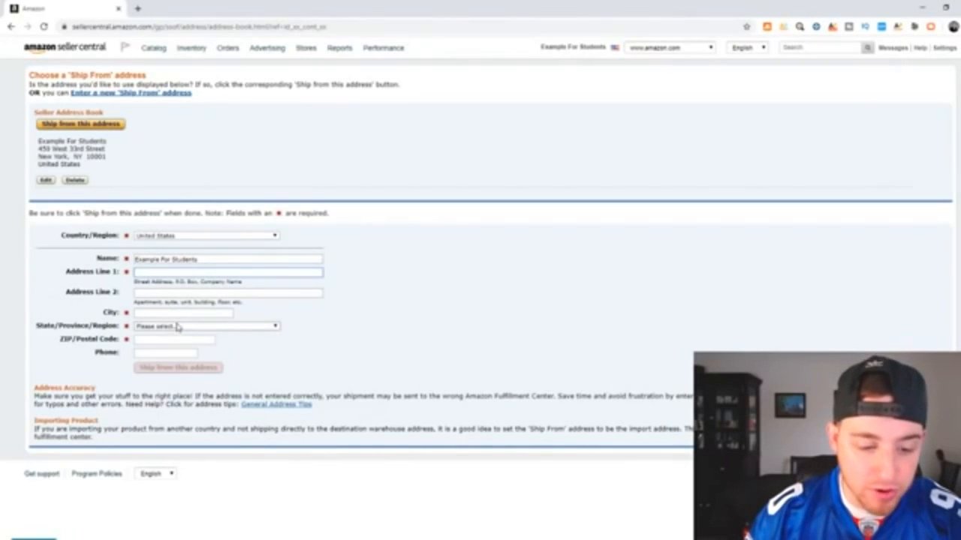
triple_click(225, 259)
click(224, 272)
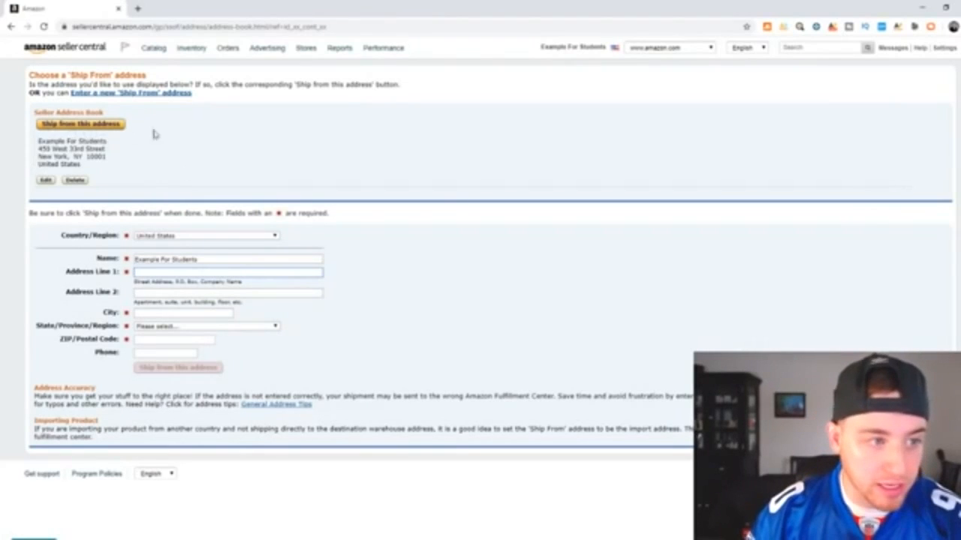
Step: Choose the saved address book entry as the ship-from address and continue to the shipping plan
drag(43, 148, 116, 158)
click(81, 125)
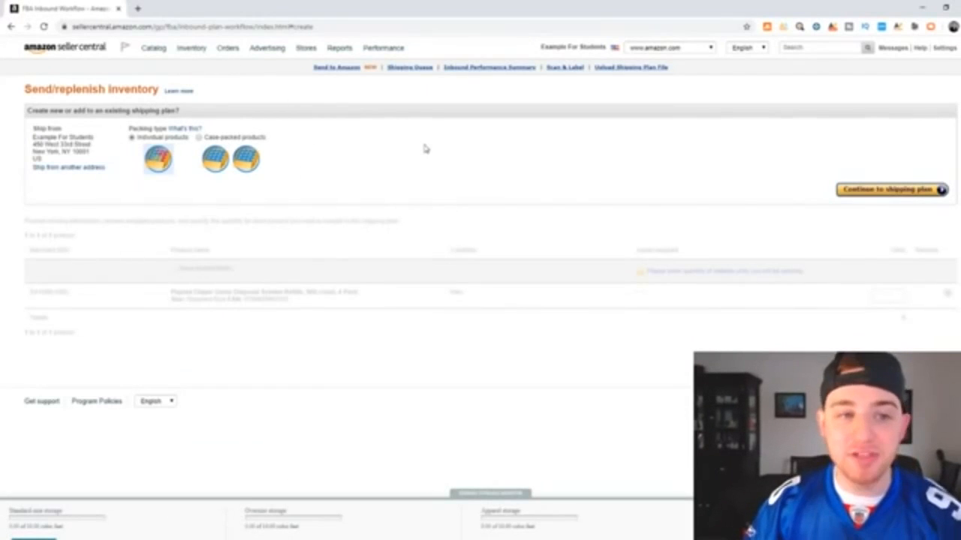
click(899, 190)
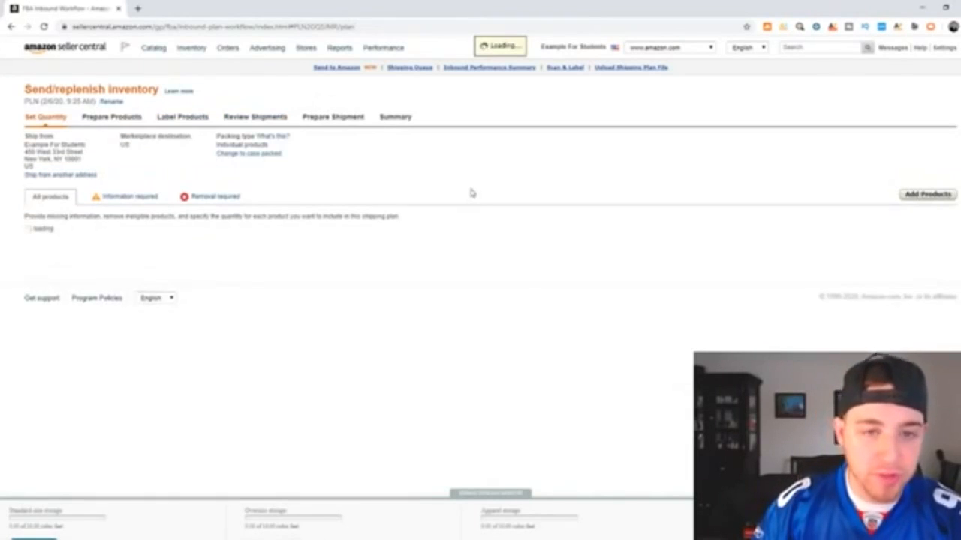
Step: Set the quantity of the Playtex Diaper Genie refills to 40 units
click(882, 290)
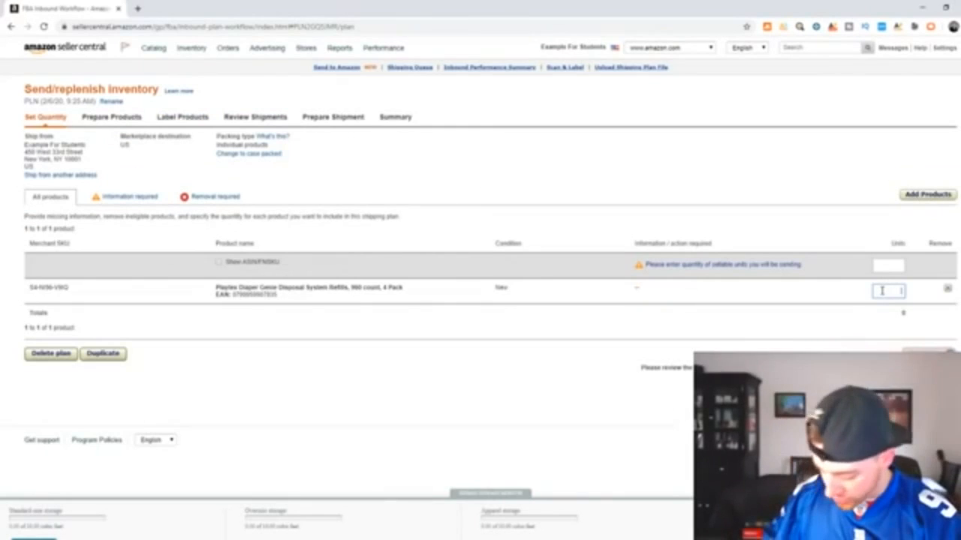
text(100)
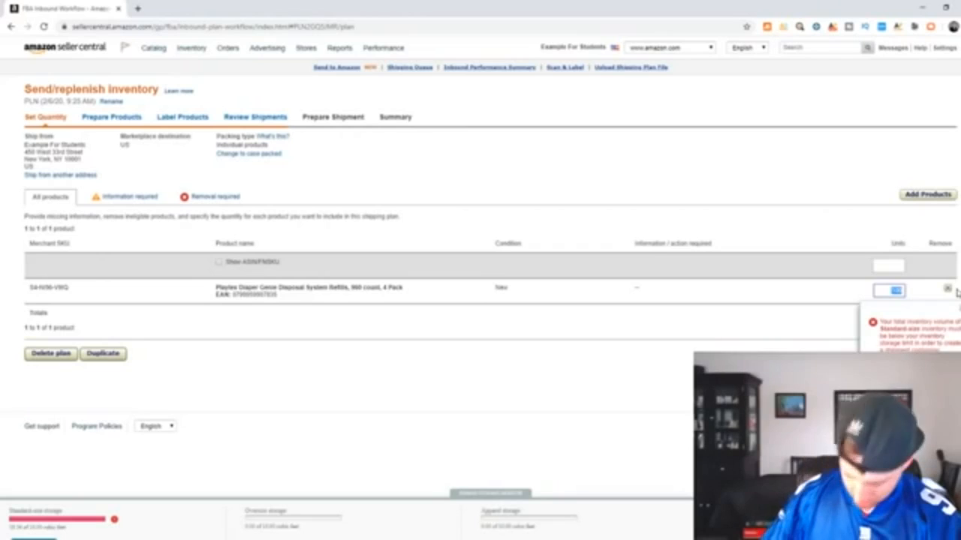
key(BackSpace)
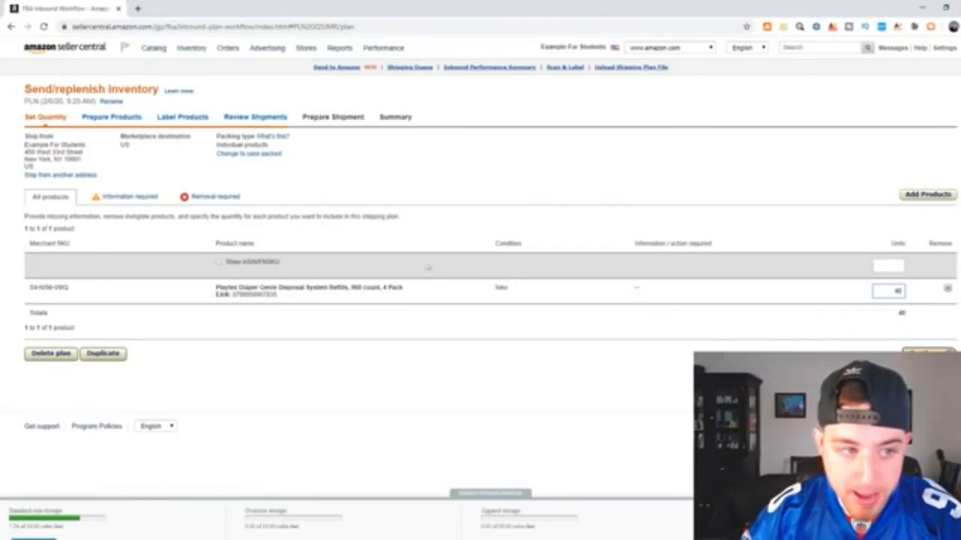
Step: Apply a prep category to all products in the plan and set Merchant as the party that labels them
click(94, 119)
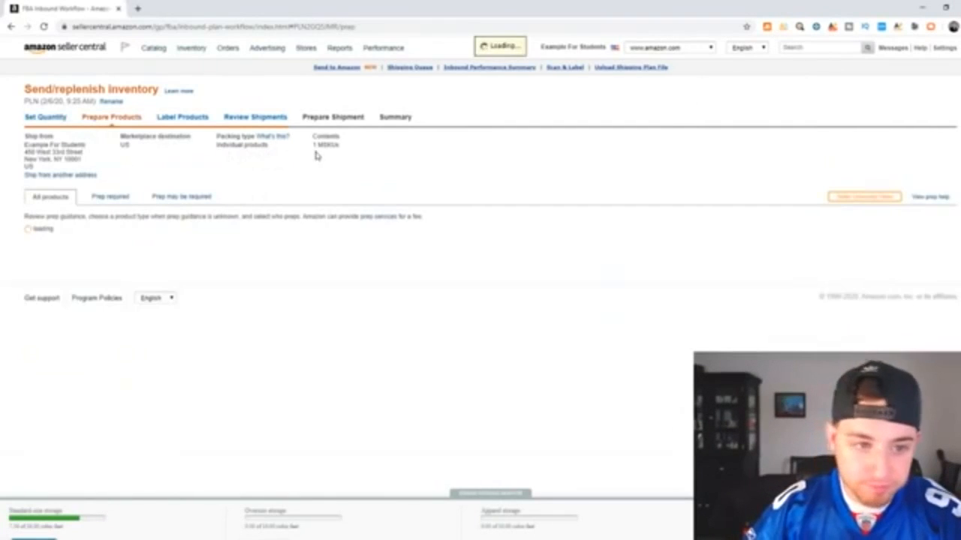
click(600, 289)
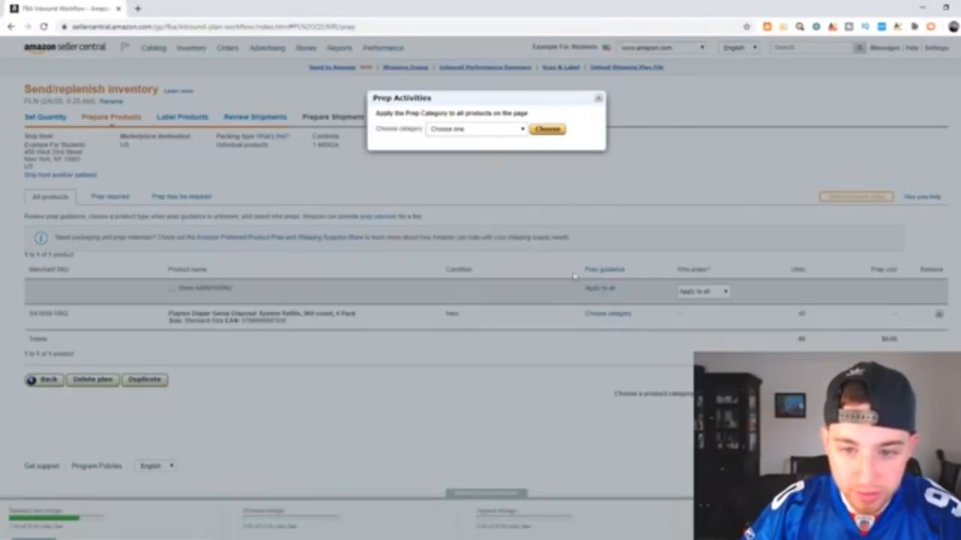
click(459, 129)
click(465, 227)
click(553, 132)
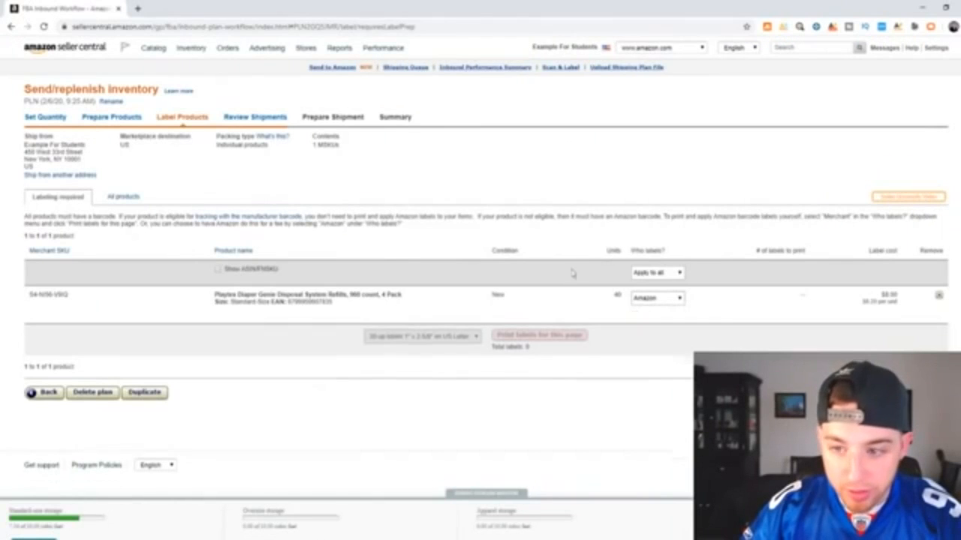
click(654, 298)
click(653, 317)
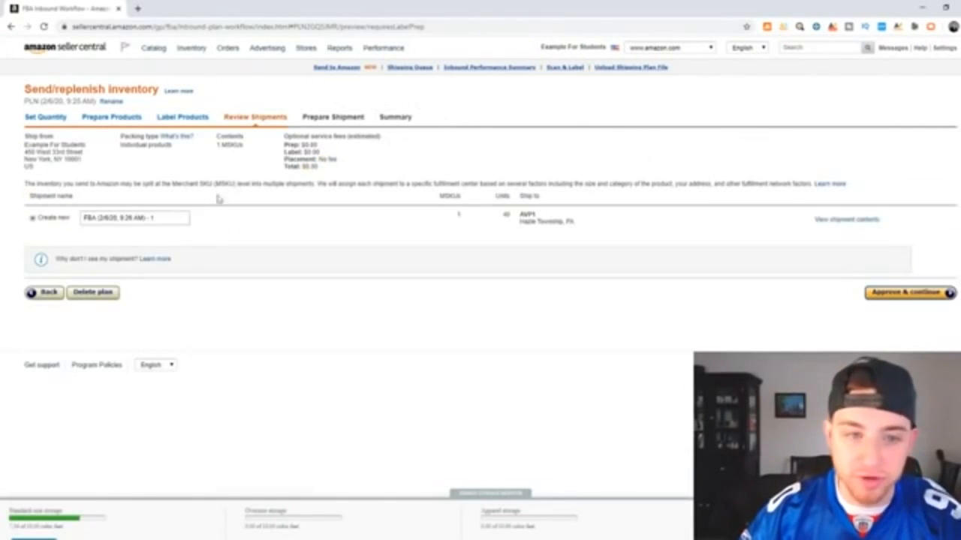
Step: Approve the proposed new shipment and start working on it
drag(178, 215, 1, 215)
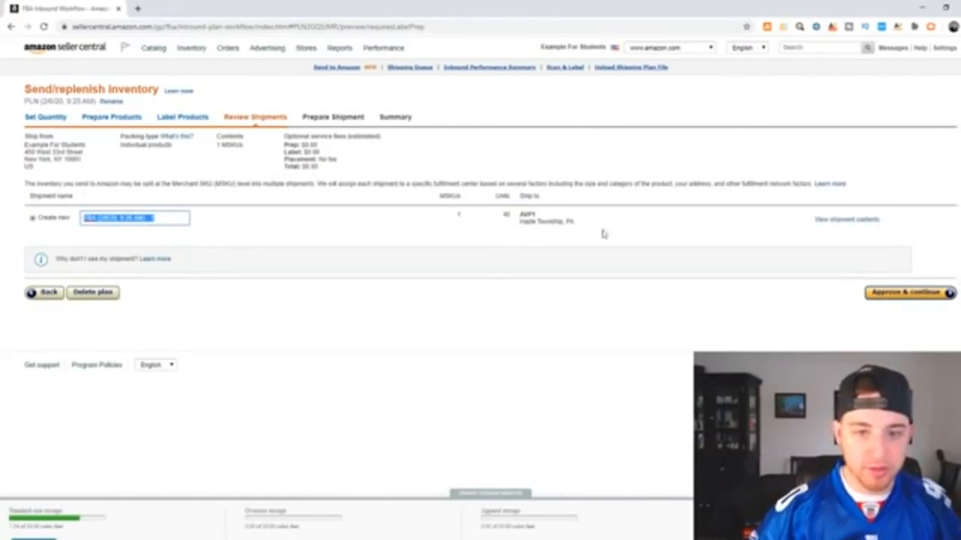
click(904, 296)
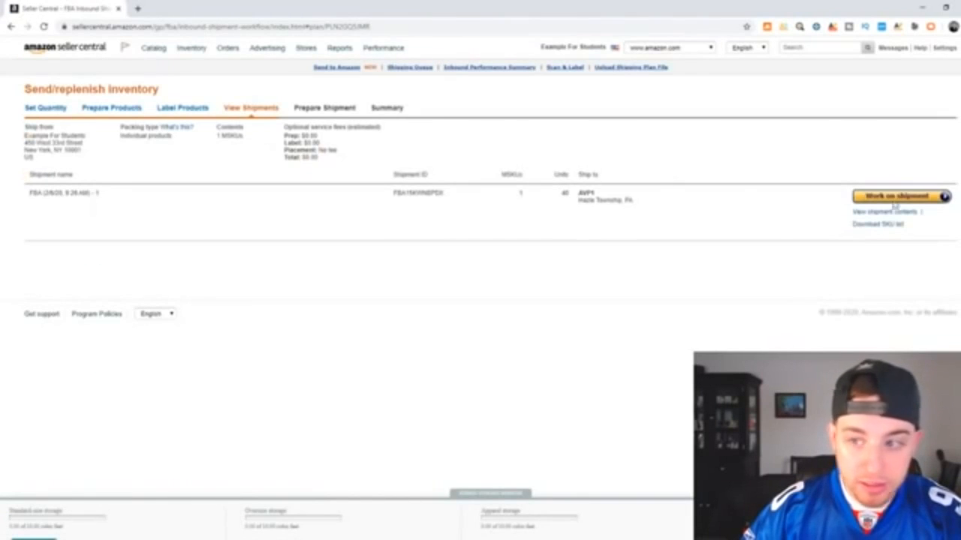
click(877, 197)
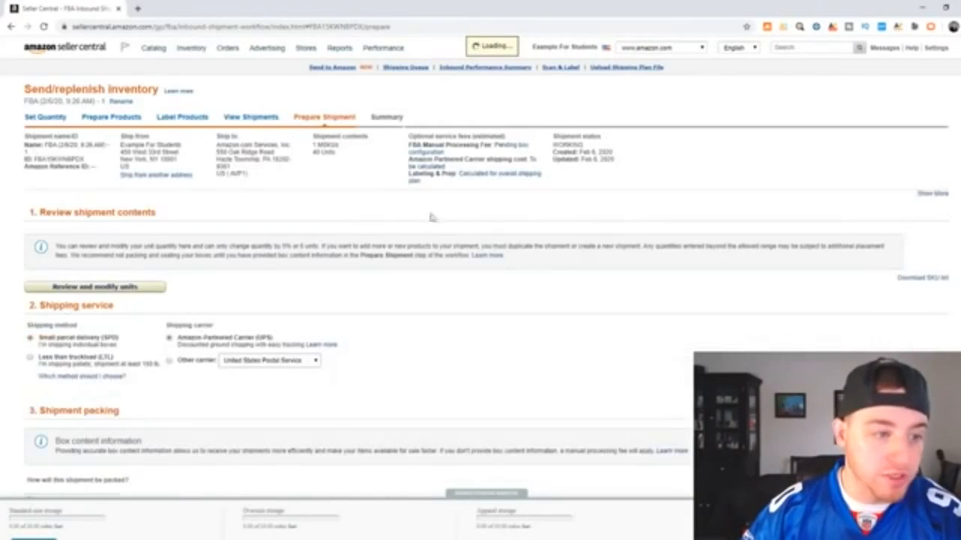
Step: Set the shipment packing to Everything in one box
scroll(431, 217, down, 4)
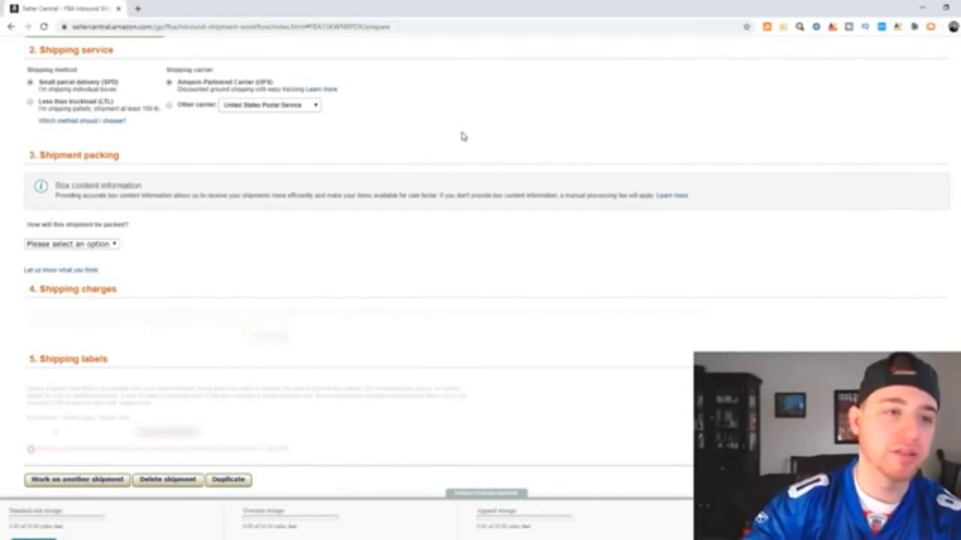
scroll(225, 146, down, 2)
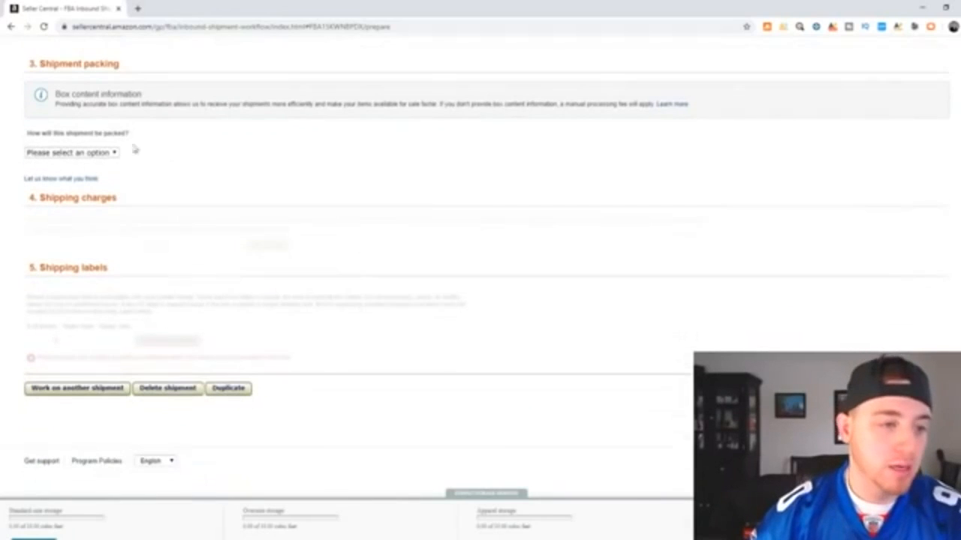
click(99, 152)
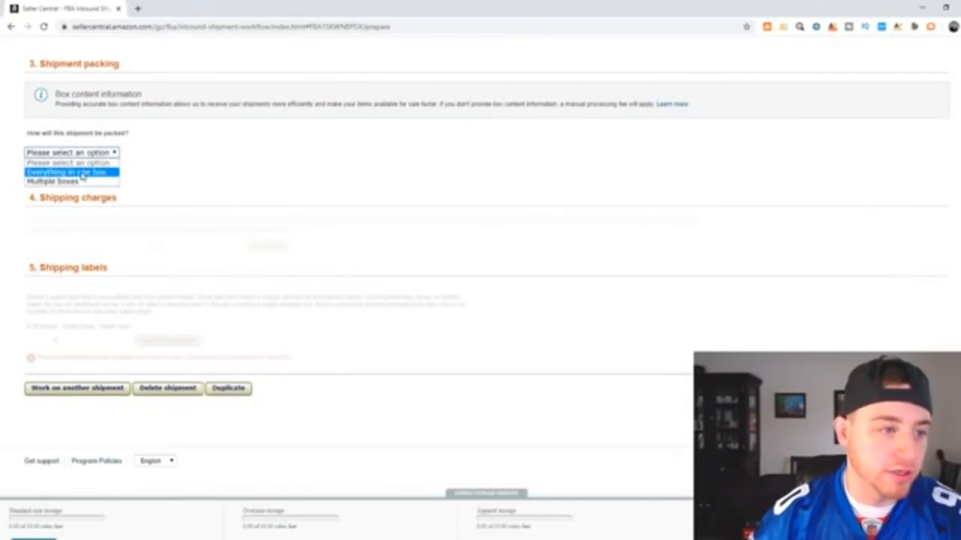
click(84, 169)
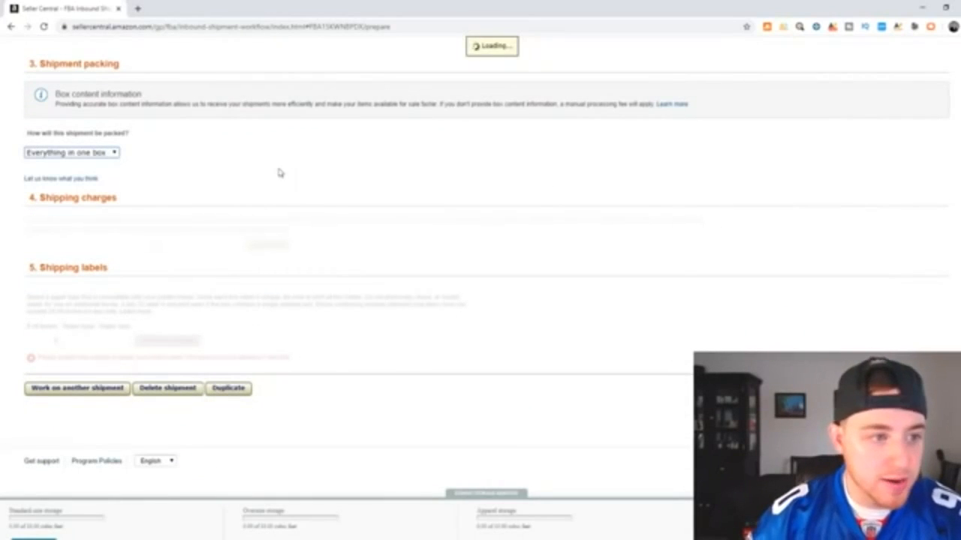
Step: Set the box weight to 15 lb and its dimensions to 15 x 15 x 15 in, and confirm the box information
click(698, 214)
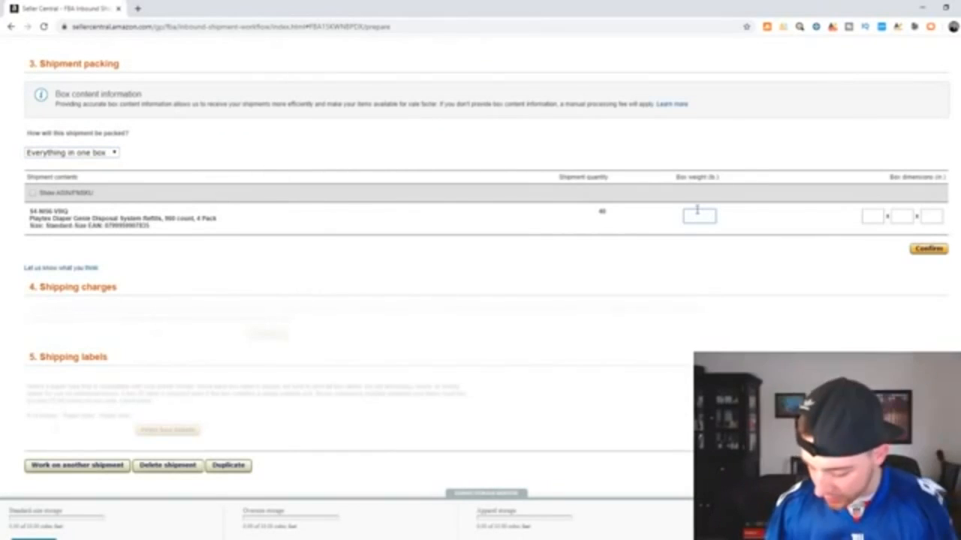
text(15)
key(Tab)
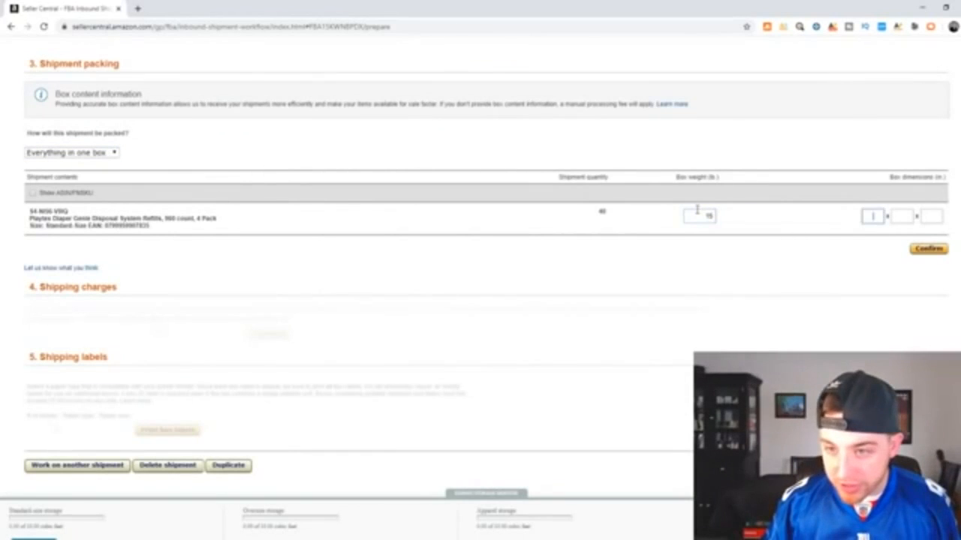
text(15)
key(Tab)
text(15)
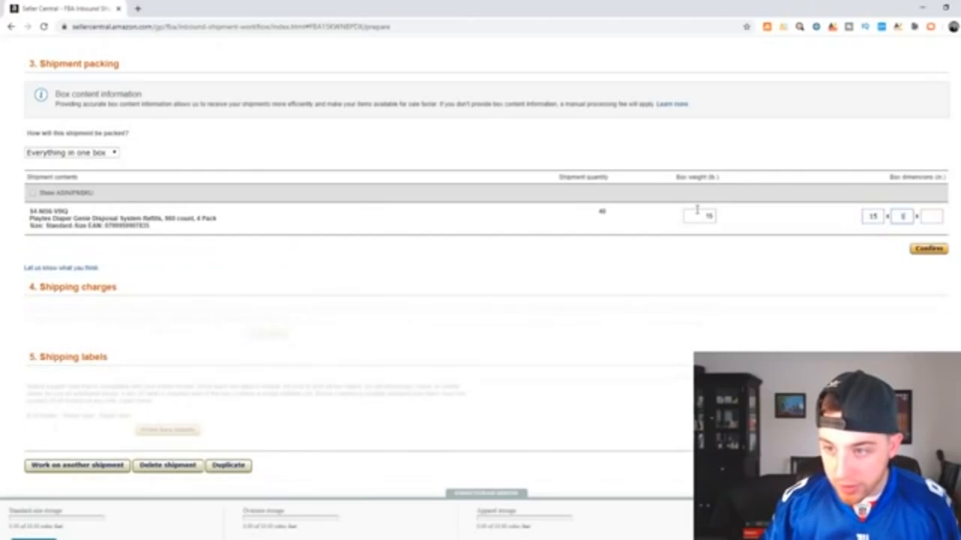
key(Tab)
text(15)
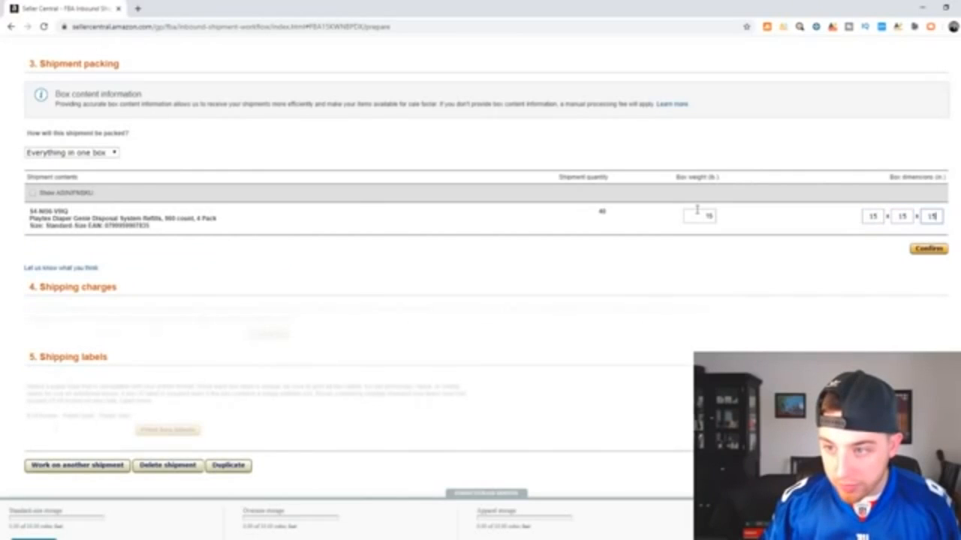
click(929, 250)
Step: Calculate the estimated shipping charges and review the shipment's details
scroll(148, 216, down, 2)
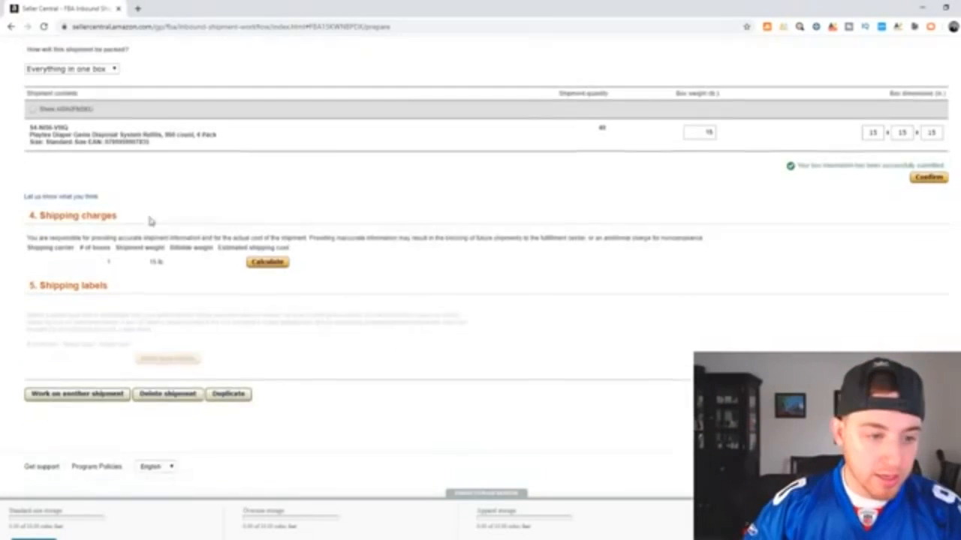
click(266, 260)
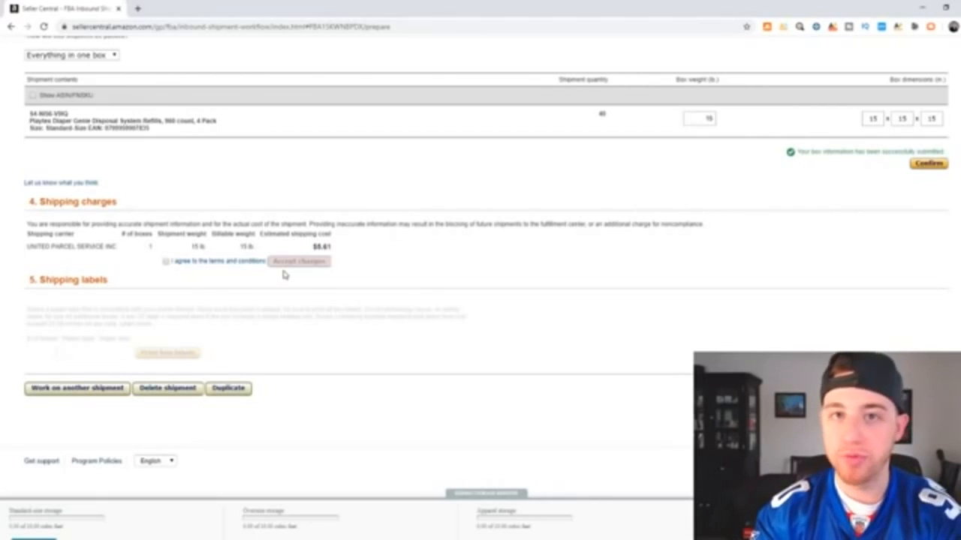
scroll(323, 243, up, 6)
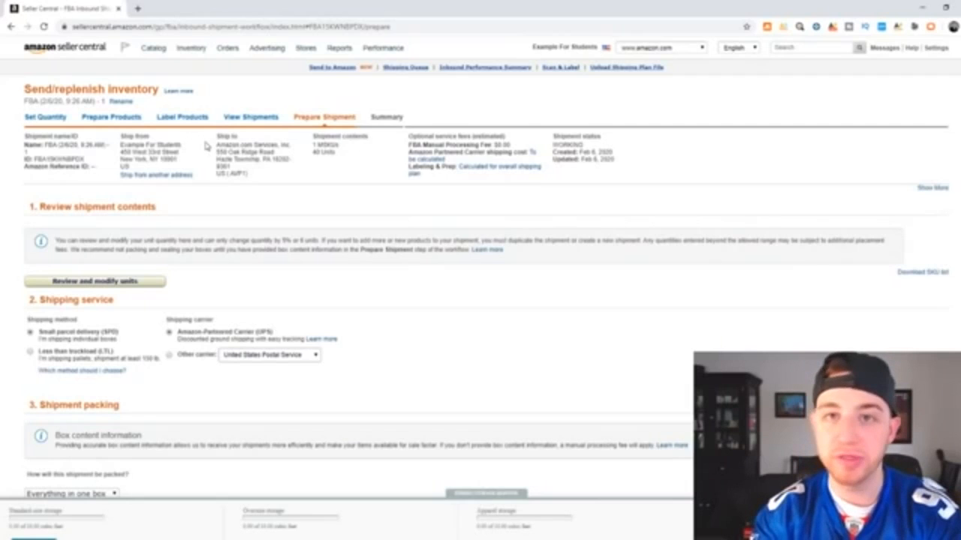
scroll(254, 278, down, 5)
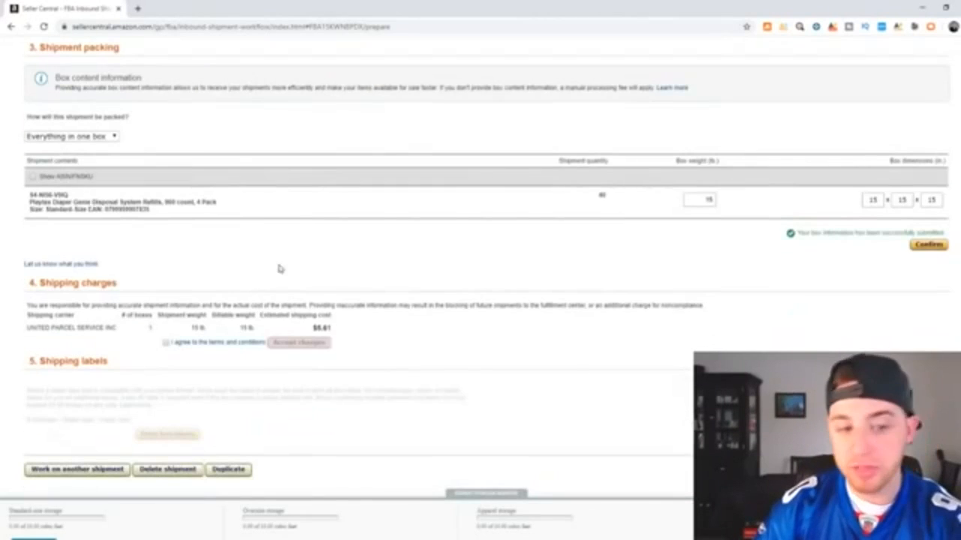
scroll(307, 260, up, 1)
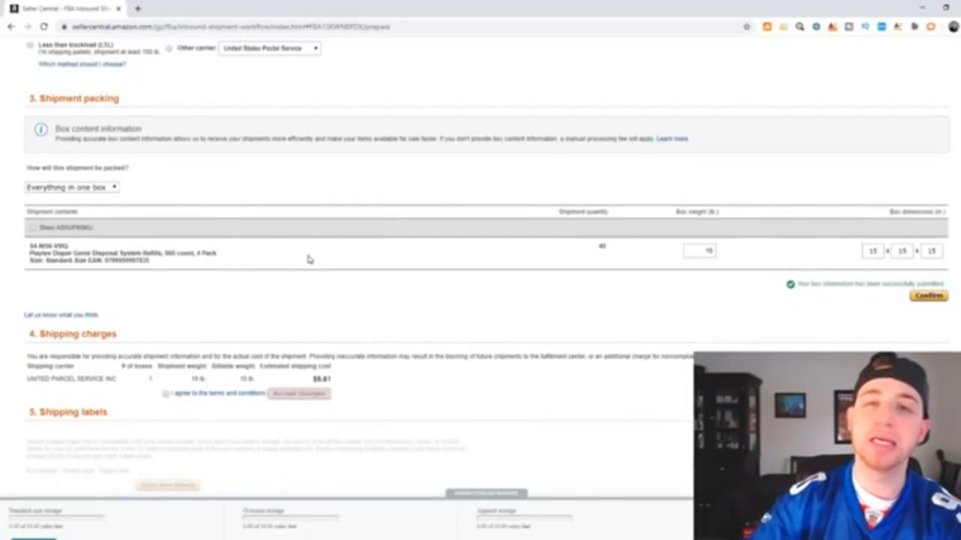